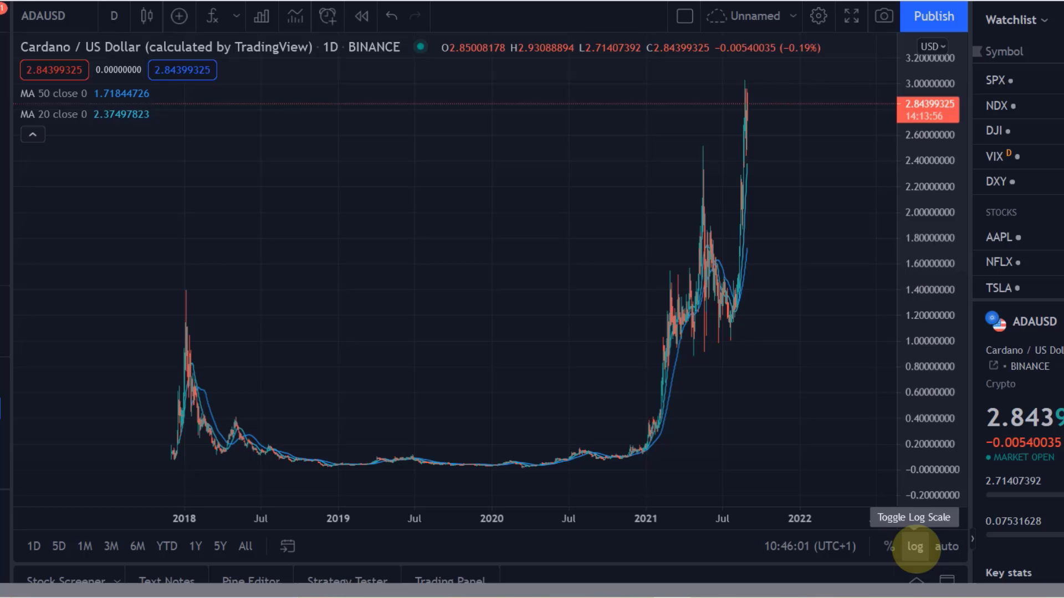
Compare the chart on a log scale with a compressed price axis, then return to linear and refit
{"action": "left_click", "coordinate": [915, 547]}
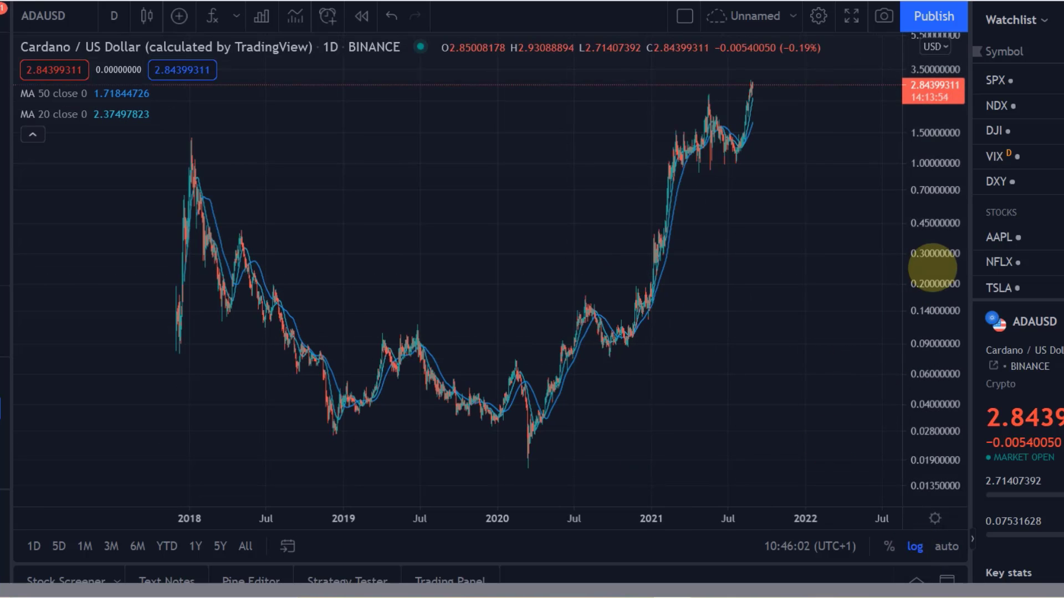
{"action": "left_click_drag", "start_coordinate": [935, 199], "coordinate": [938, 323]}
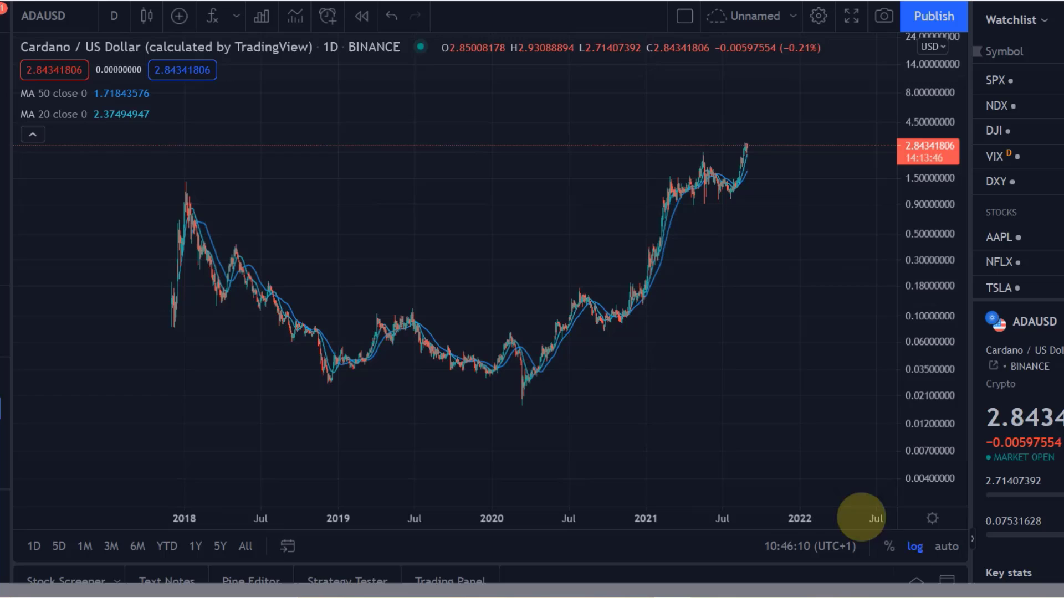
{"action": "left_click", "coordinate": [915, 547]}
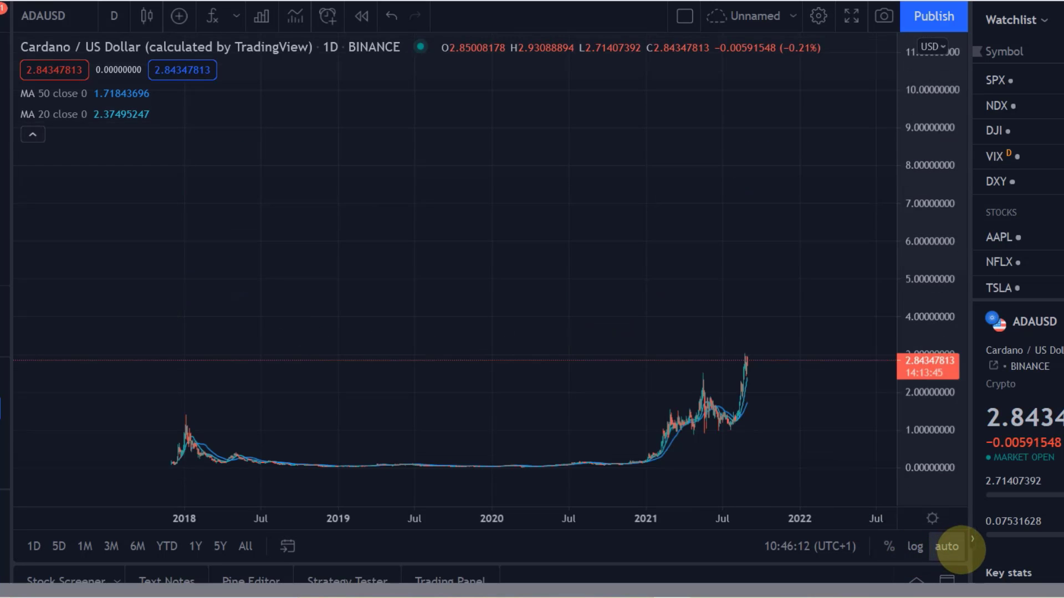
{"action": "left_click", "coordinate": [957, 549]}
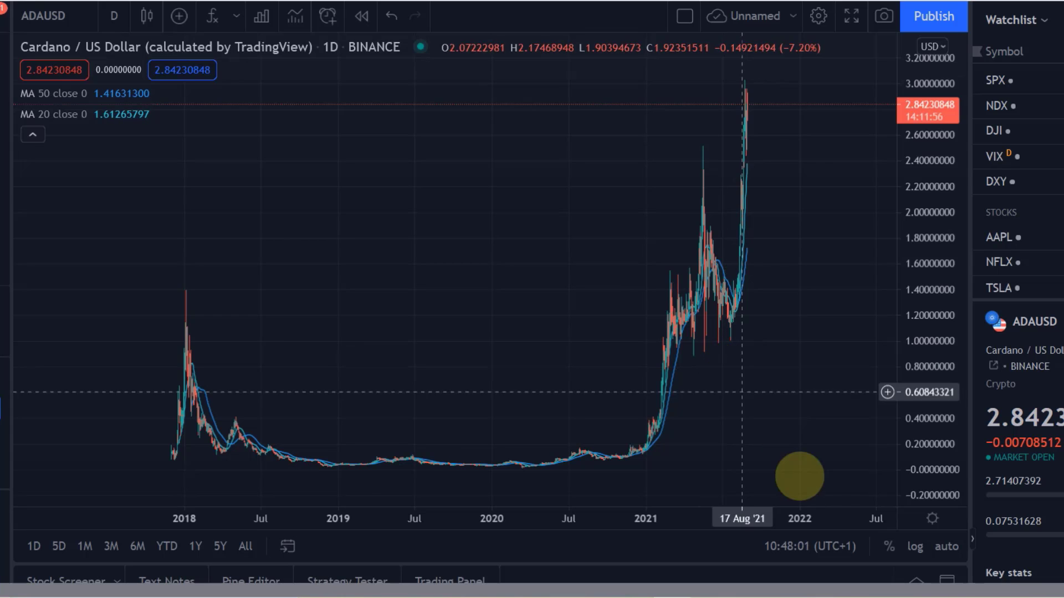
Compare the log scale again after shifting the chart and squeezing and stretching the price axis, then refit linear
{"action": "left_click", "coordinate": [914, 547]}
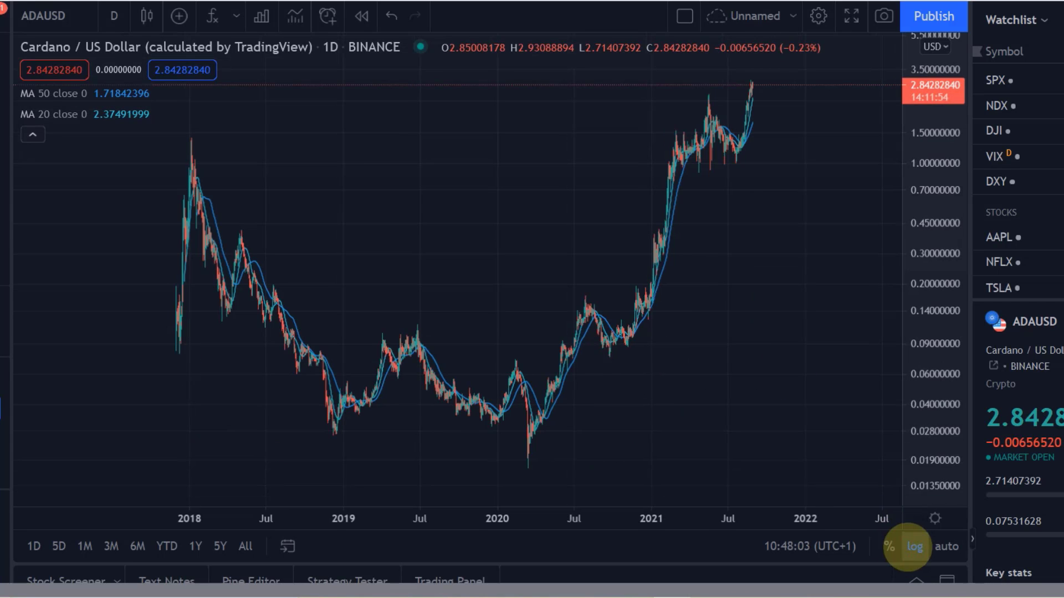
{"action": "left_click_drag", "start_coordinate": [610, 170], "coordinate": [655, 147]}
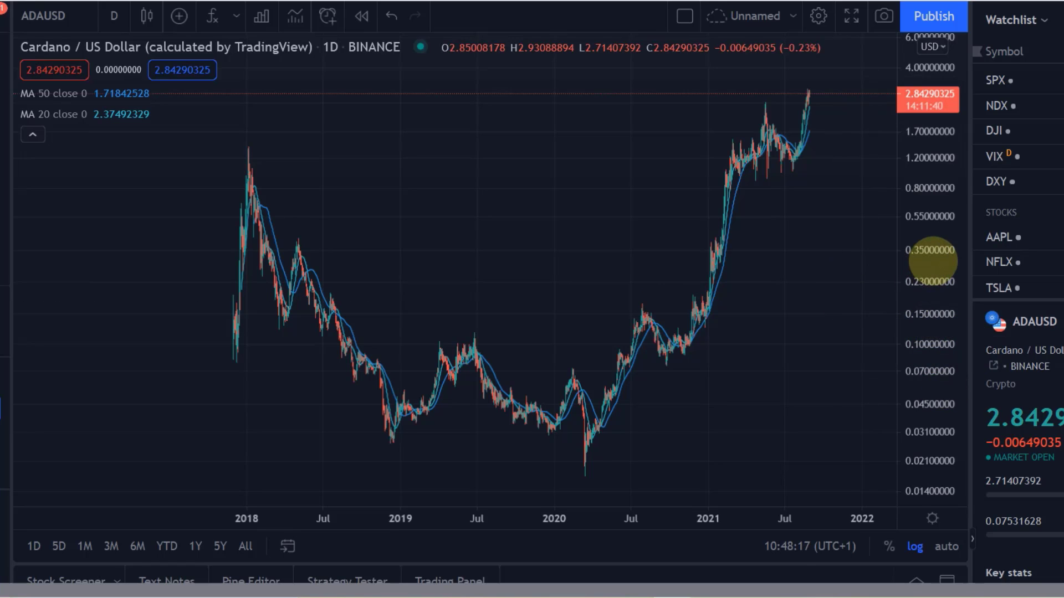
{"action": "left_click_drag", "start_coordinate": [933, 260], "coordinate": [945, 424]}
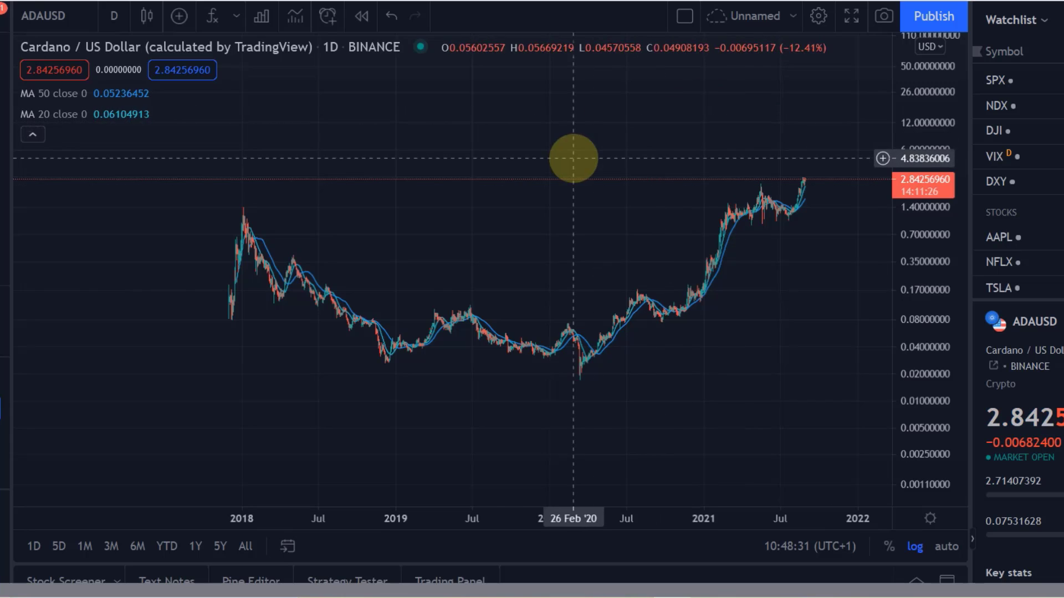
{"action": "left_click_drag", "start_coordinate": [938, 268], "coordinate": [945, 200]}
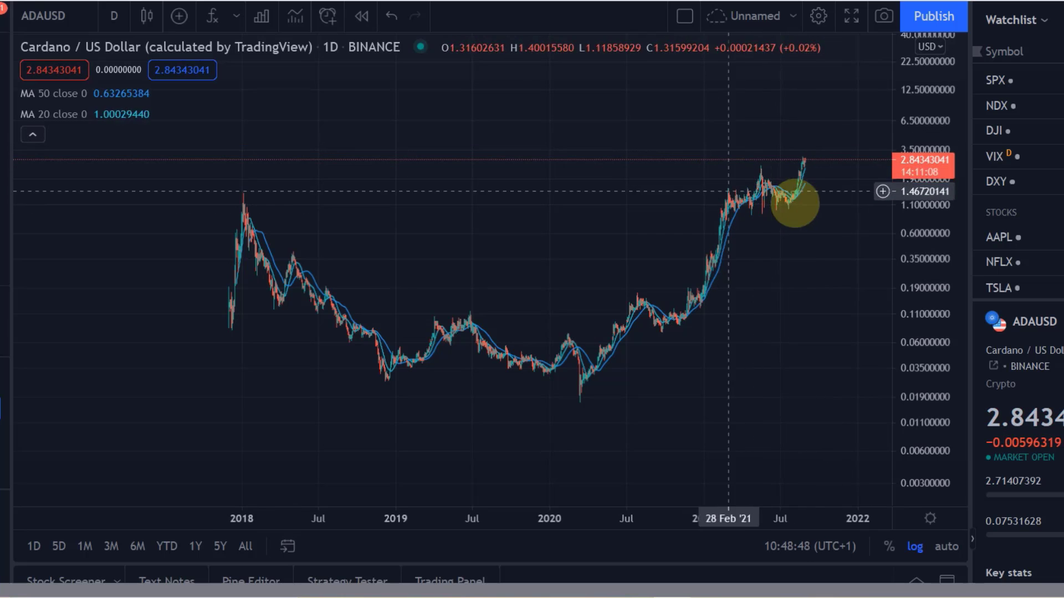
{"action": "left_click", "coordinate": [915, 547]}
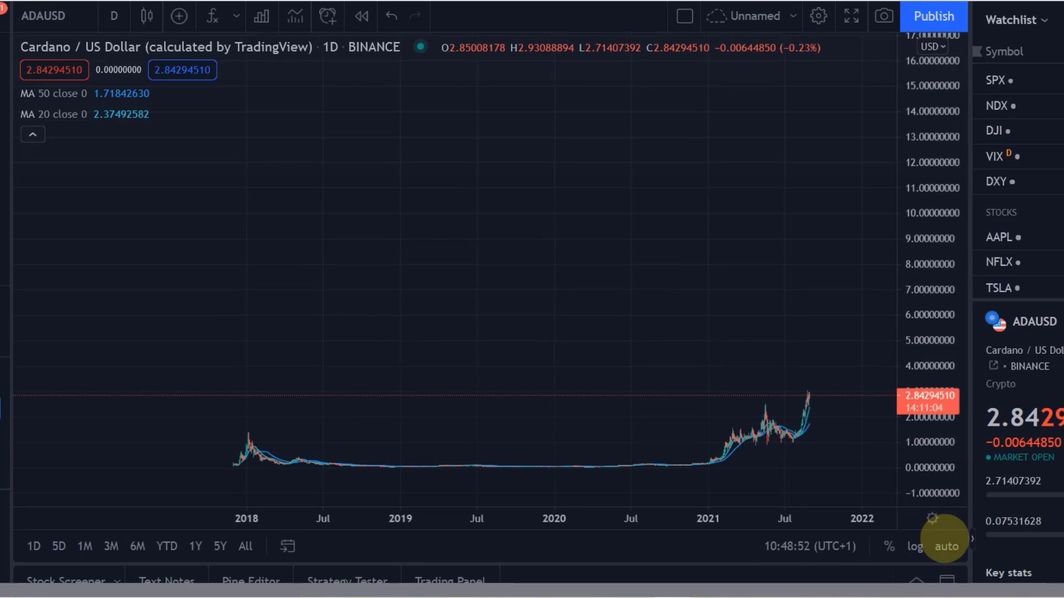
{"action": "left_click", "coordinate": [946, 547]}
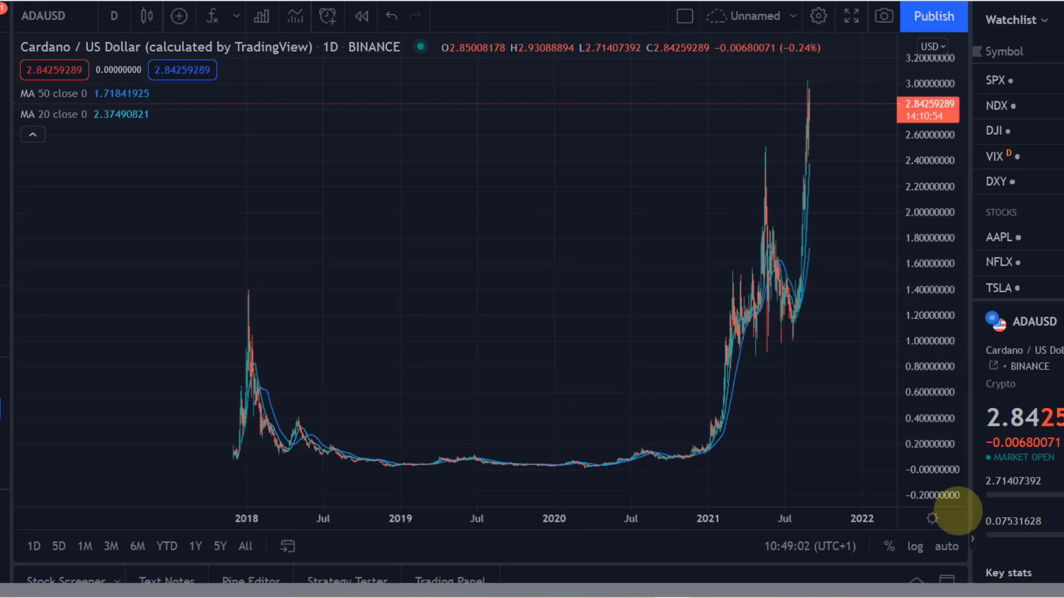
Turn on auto-fitting for the price axis and toggle log scale on and back off
{"action": "left_click", "coordinate": [948, 547]}
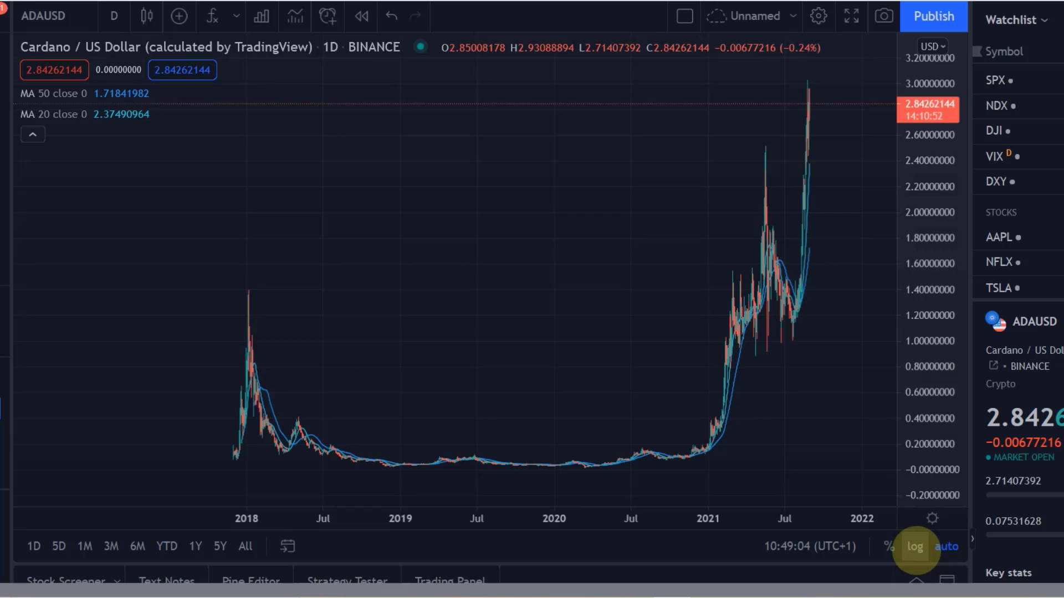
{"action": "left_click", "coordinate": [915, 548]}
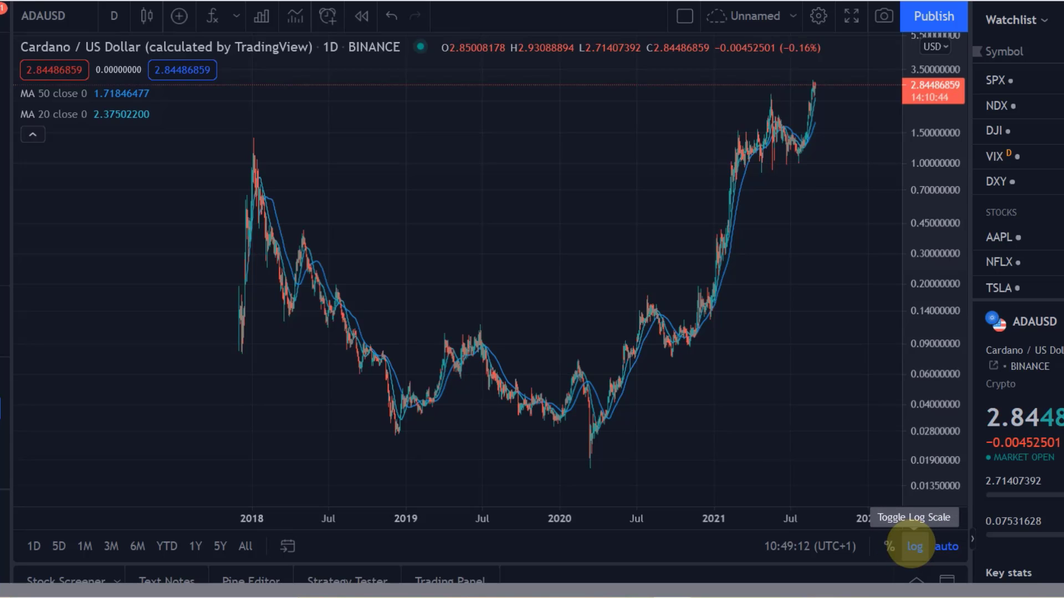
{"action": "left_click", "coordinate": [913, 546]}
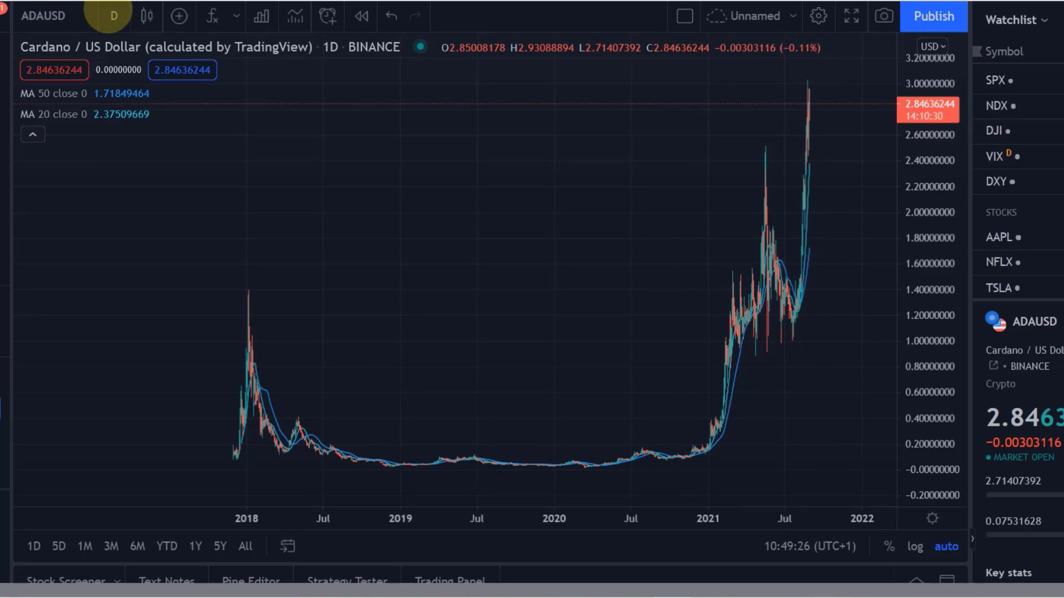
Switch the chart interval to 1 hour and turn off price-axis auto-fitting
{"action": "left_click", "coordinate": [114, 15]}
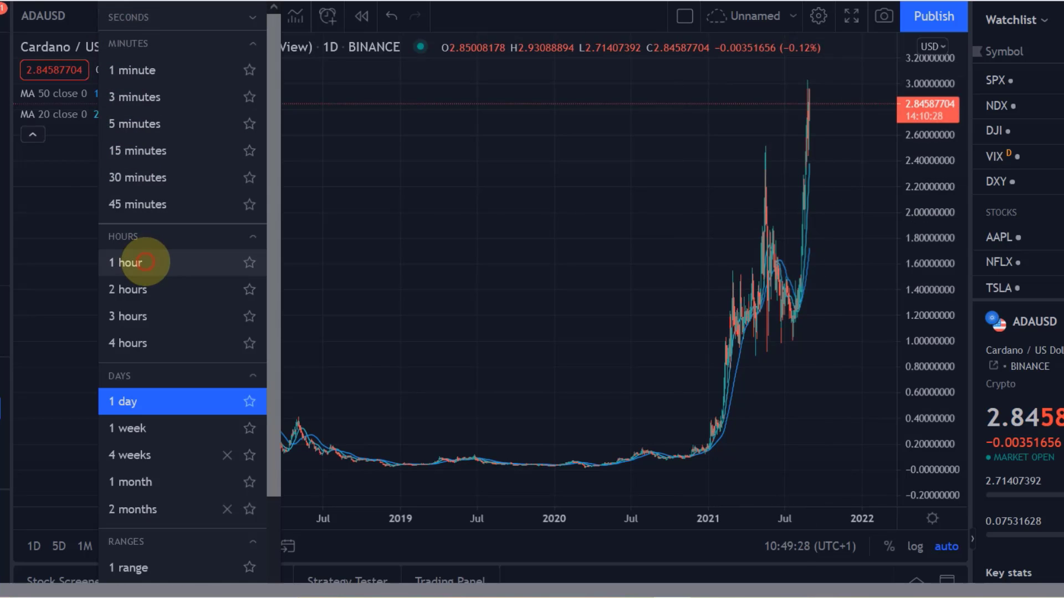
{"action": "left_click", "coordinate": [145, 263]}
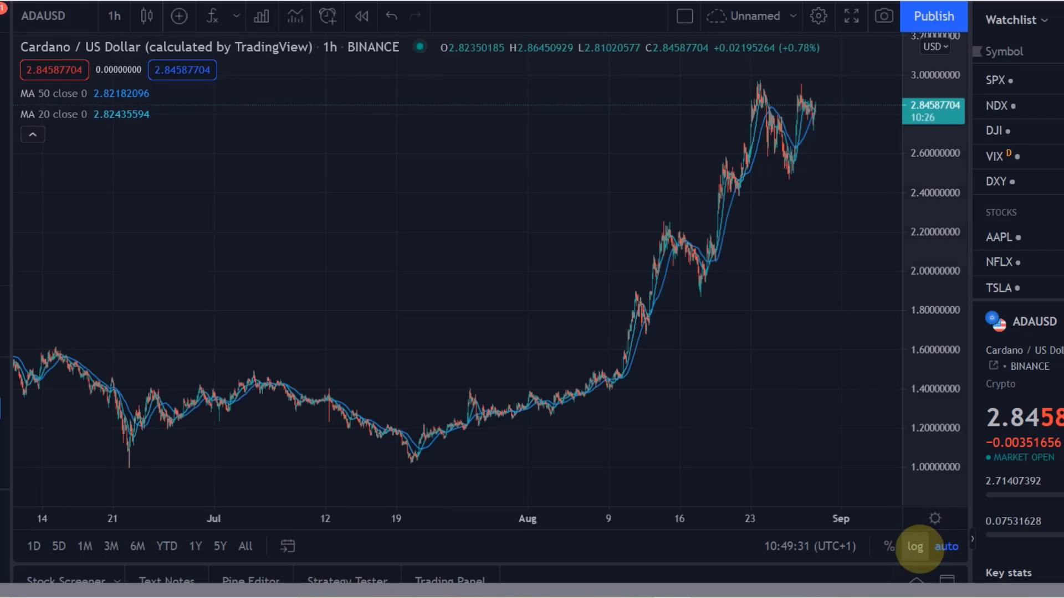
{"action": "left_click", "coordinate": [946, 547]}
Pan the price history left to leave room on the right, and toggle log scale on and off
{"action": "left_click_drag", "start_coordinate": [844, 230], "coordinate": [748, 273]}
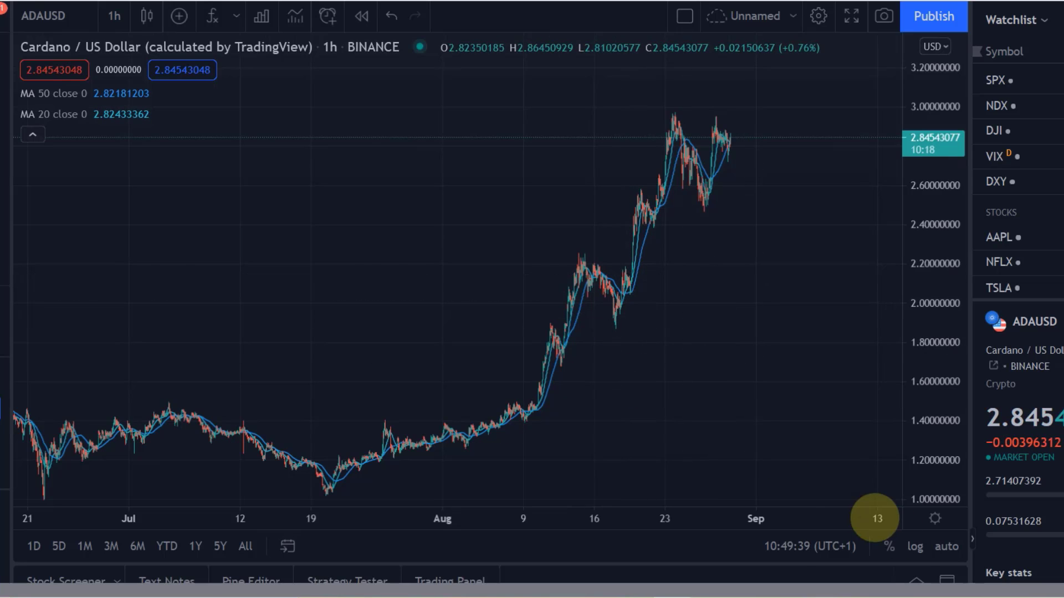
{"action": "left_click", "coordinate": [915, 546]}
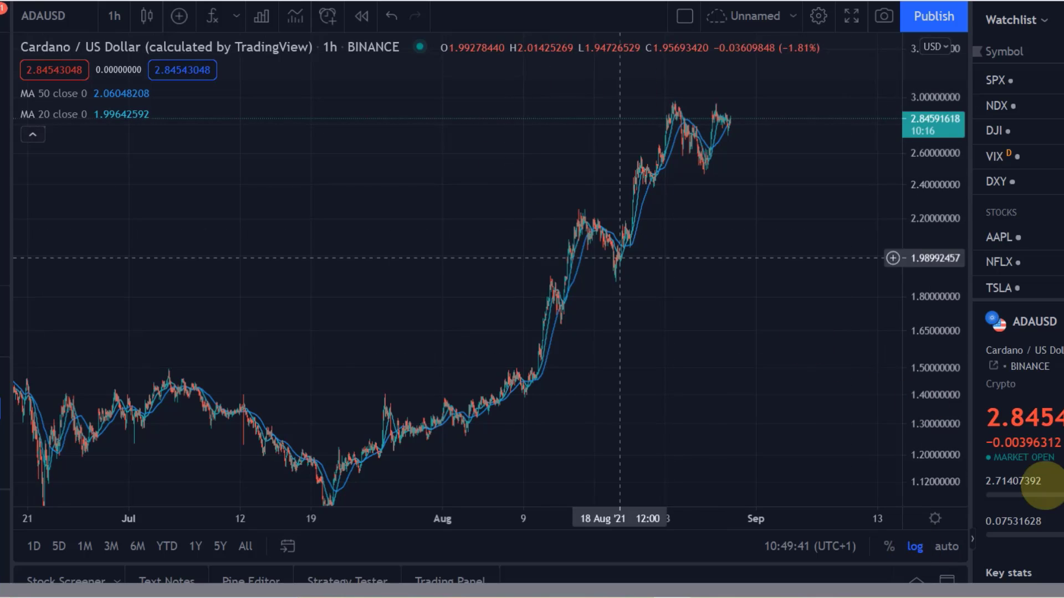
{"action": "left_click", "coordinate": [914, 546]}
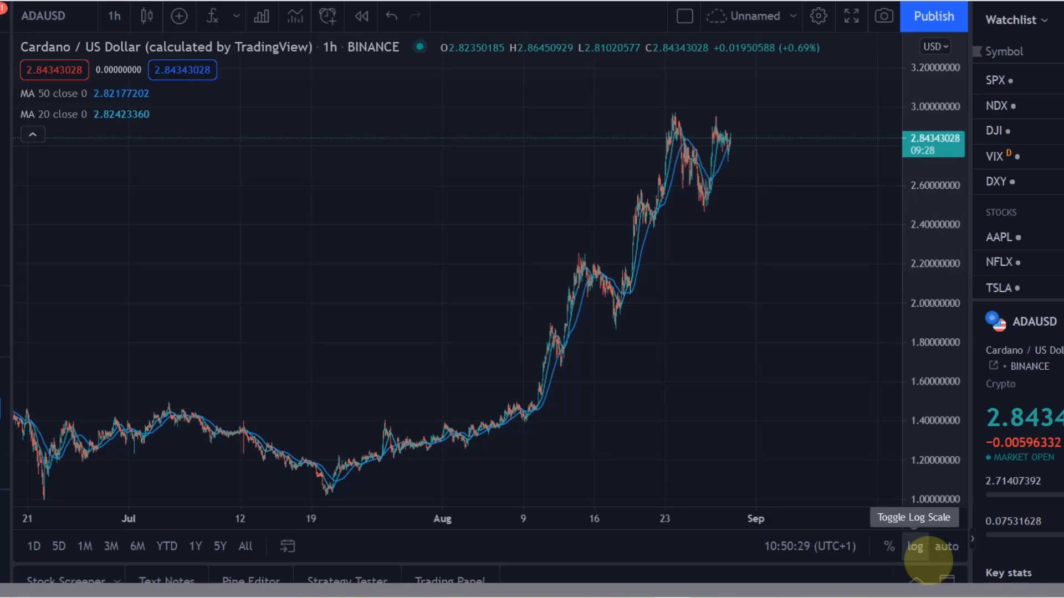
On a log scale, draw a Fib retracement from about 2.69 on 31 Jul to 2.01 on 13 Aug, then select it
{"action": "left_click", "coordinate": [918, 555]}
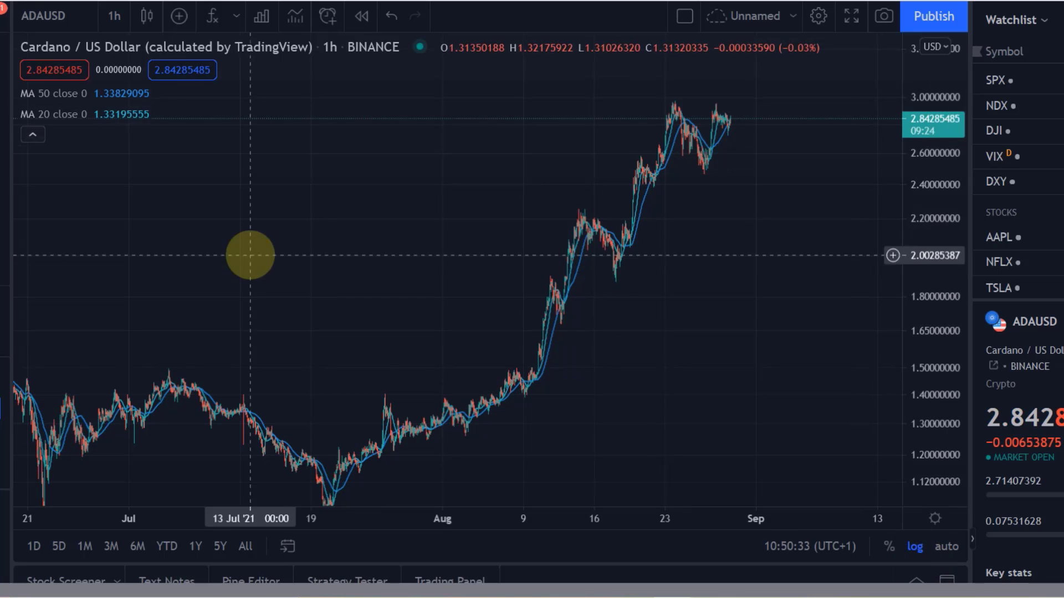
{"action": "left_click", "coordinate": [7, 118]}
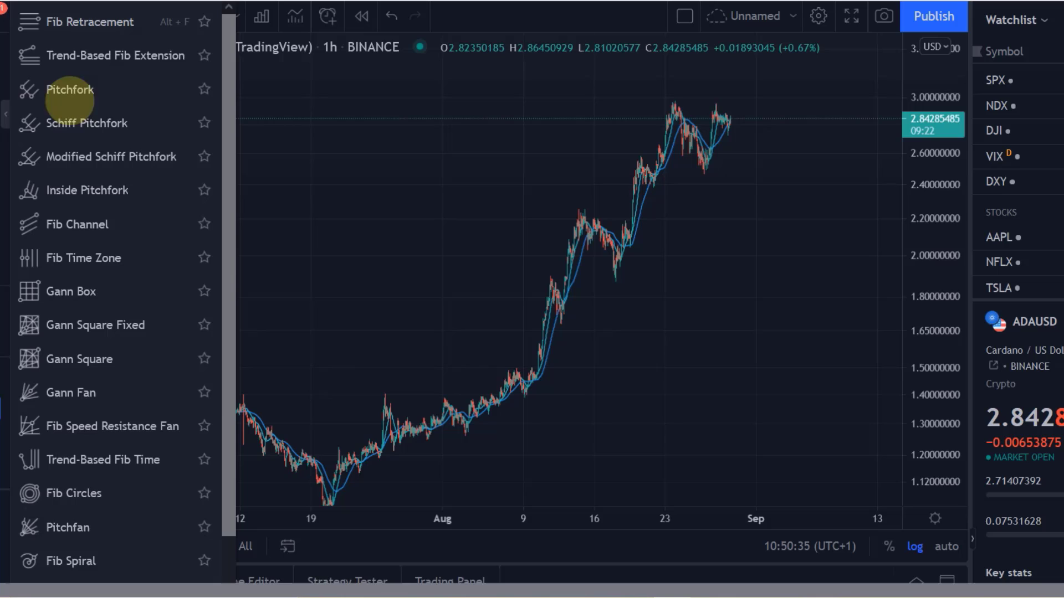
{"action": "left_click", "coordinate": [440, 137]}
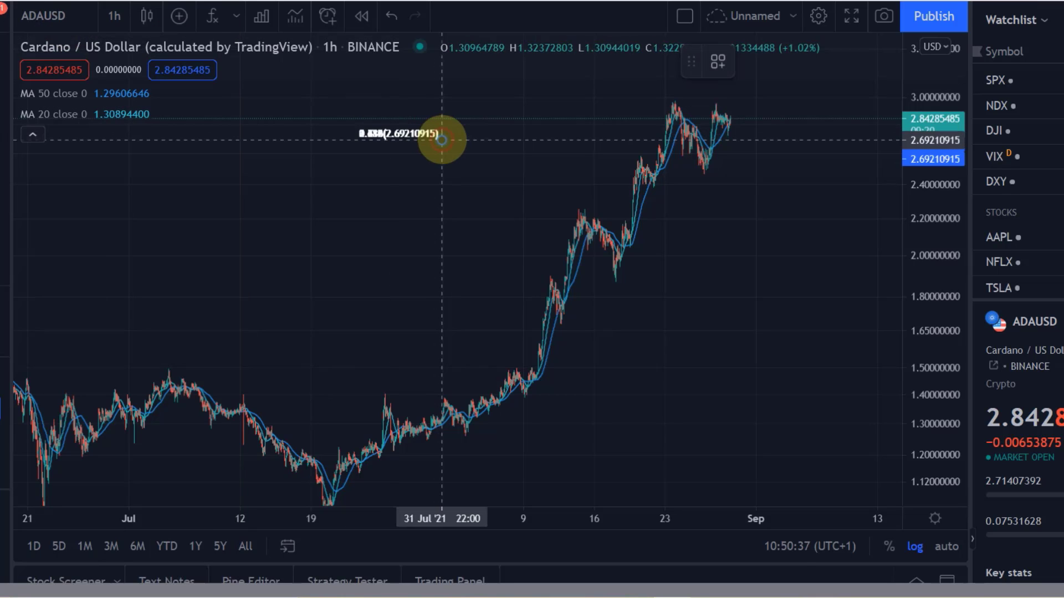
{"action": "left_click", "coordinate": [572, 254]}
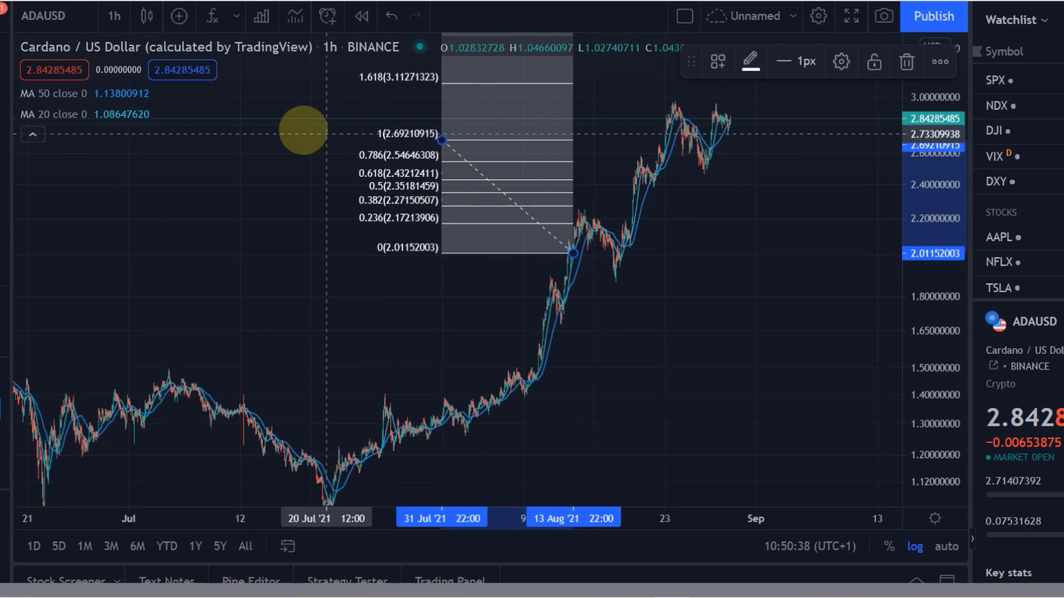
{"action": "left_click", "coordinate": [441, 142]}
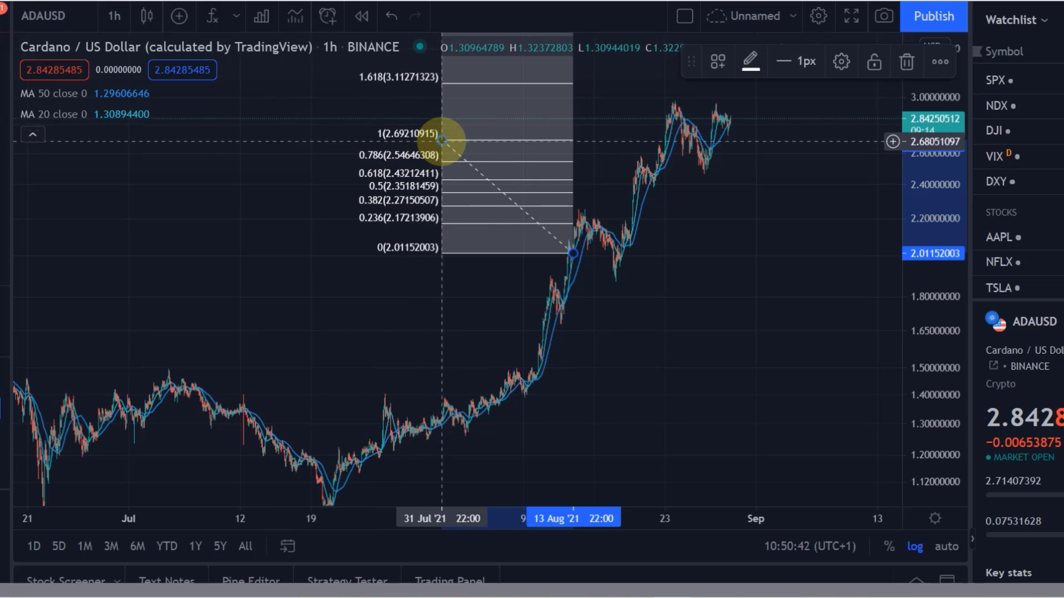
{"action": "left_click", "coordinate": [841, 61]}
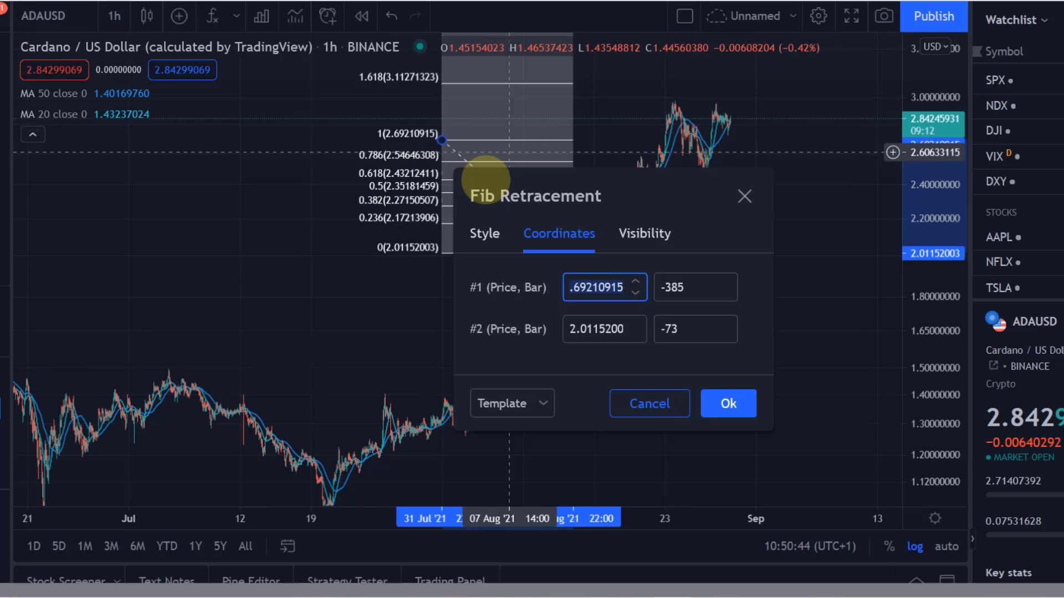
{"action": "left_click", "coordinate": [485, 234]}
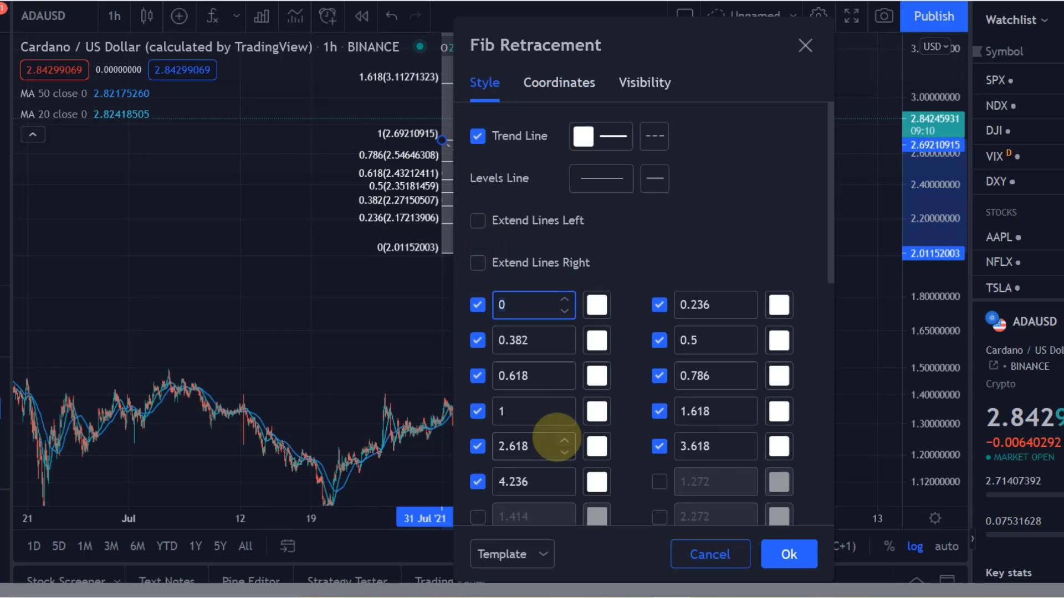
{"action": "left_click", "coordinate": [833, 260]}
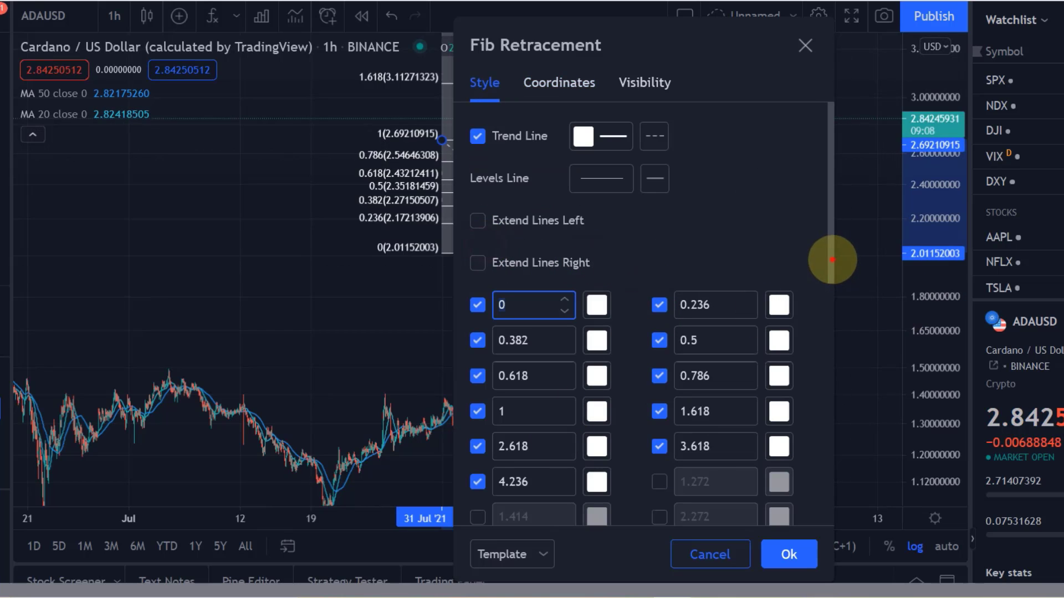
{"action": "scroll", "coordinate": [784, 487], "scroll_direction": "down", "scroll_amount": 5}
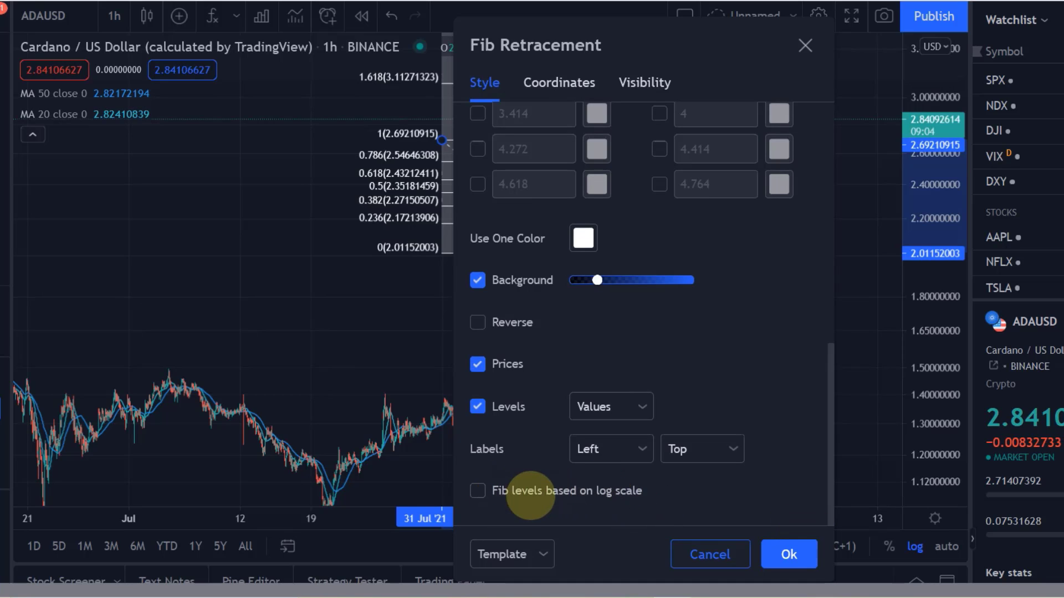
{"action": "left_click", "coordinate": [530, 495]}
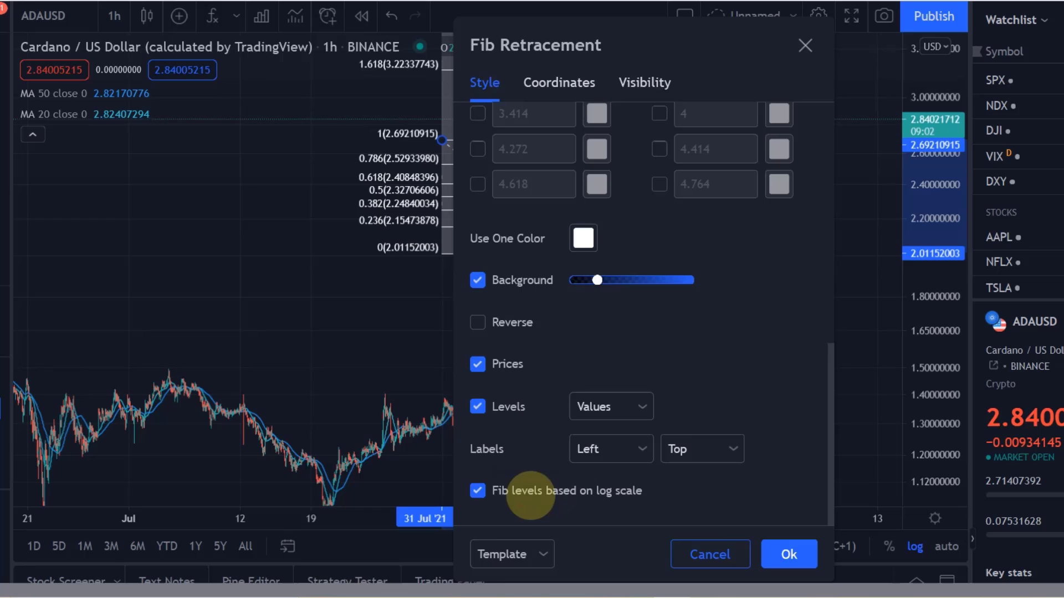
{"action": "left_click", "coordinate": [530, 496]}
{"action": "left_click", "coordinate": [529, 495]}
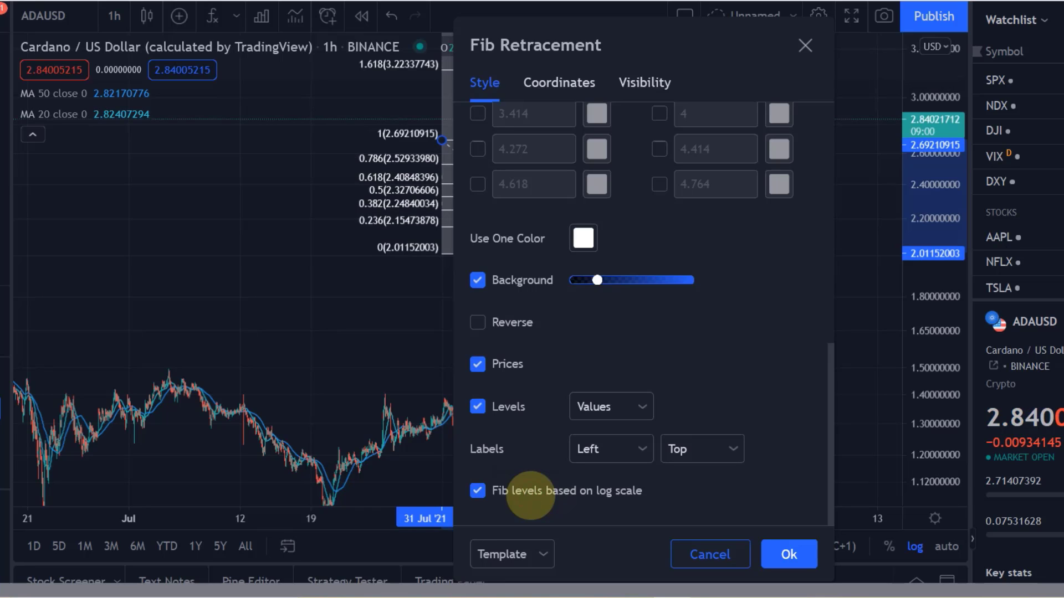
{"action": "left_click", "coordinate": [529, 496]}
{"action": "left_click", "coordinate": [530, 496]}
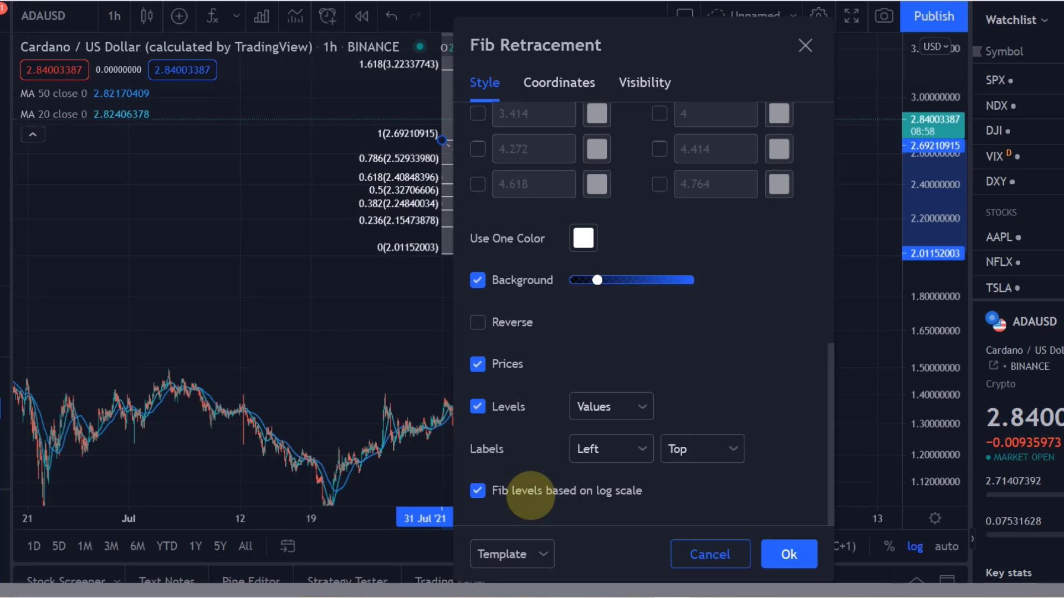
{"action": "left_click", "coordinate": [530, 495]}
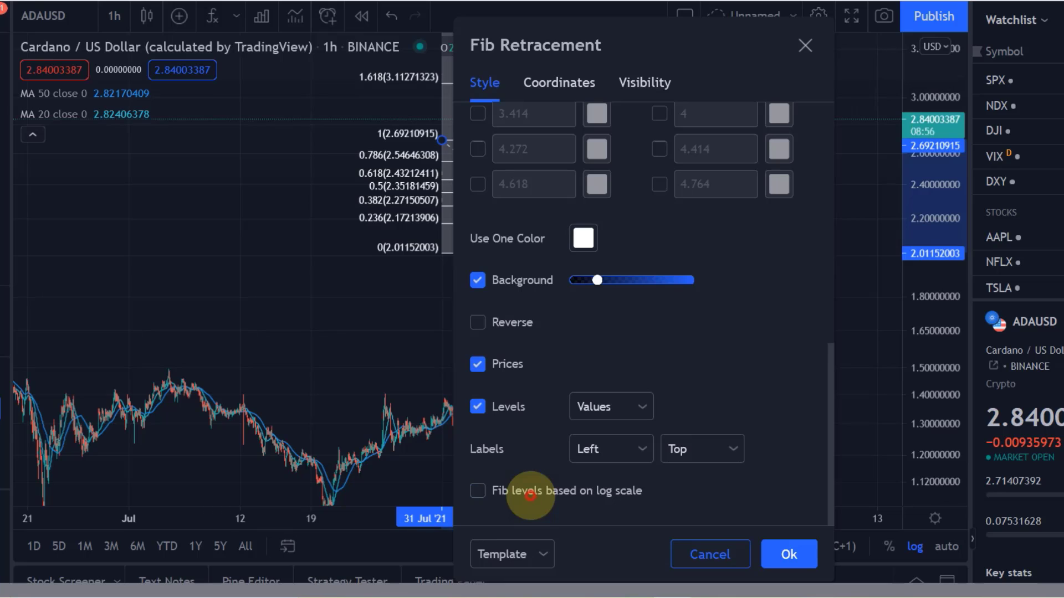
{"action": "left_click", "coordinate": [529, 496]}
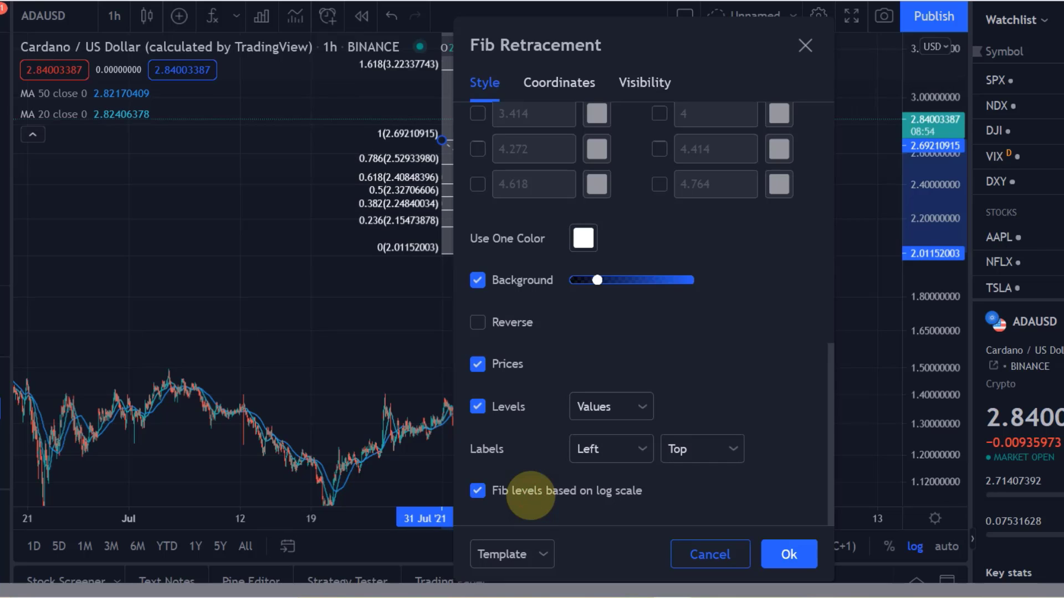
{"action": "left_click", "coordinate": [530, 496]}
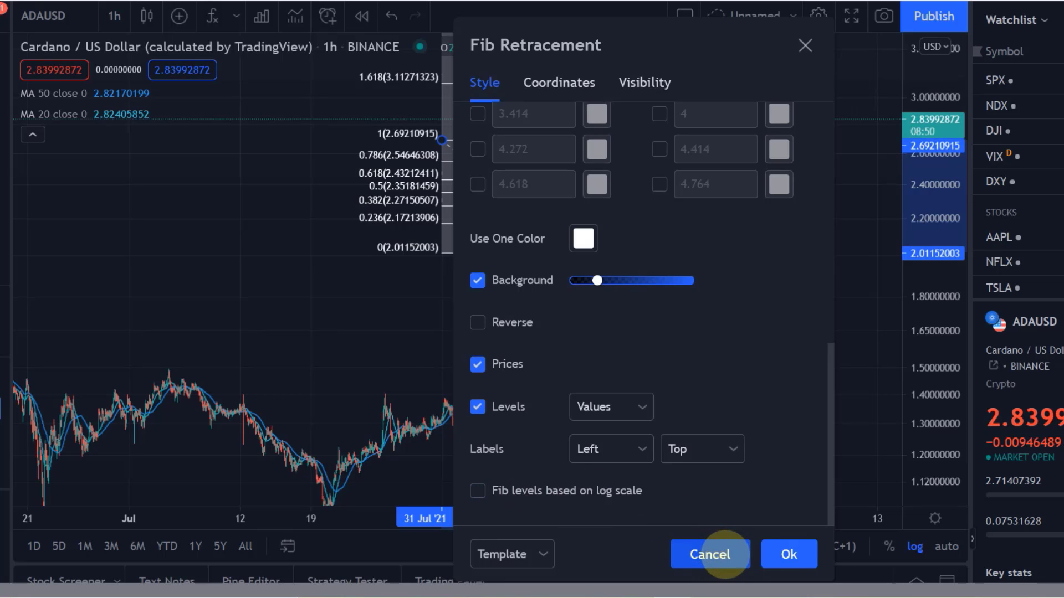
{"action": "left_click", "coordinate": [710, 553]}
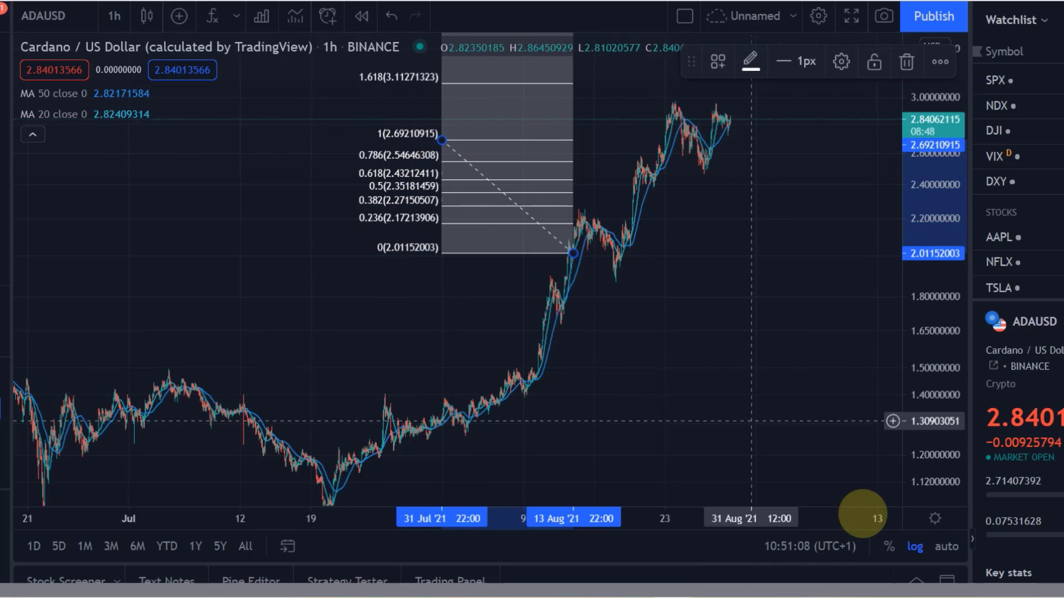
Turn off log scale for a linear price axis and delete the selected Fib retracement
{"action": "left_click", "coordinate": [915, 546]}
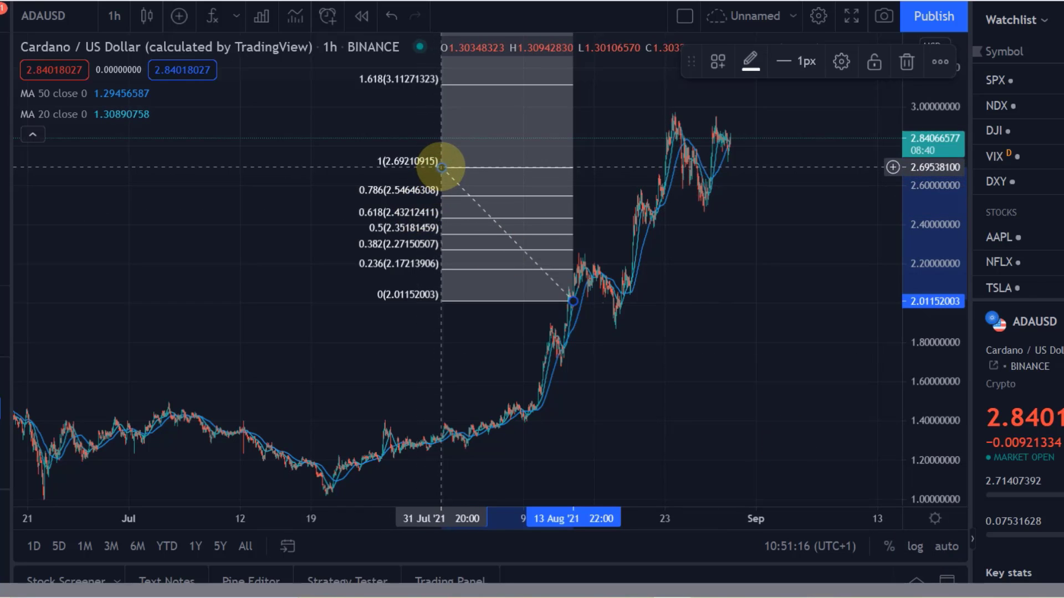
{"action": "key", "text": "Delete"}
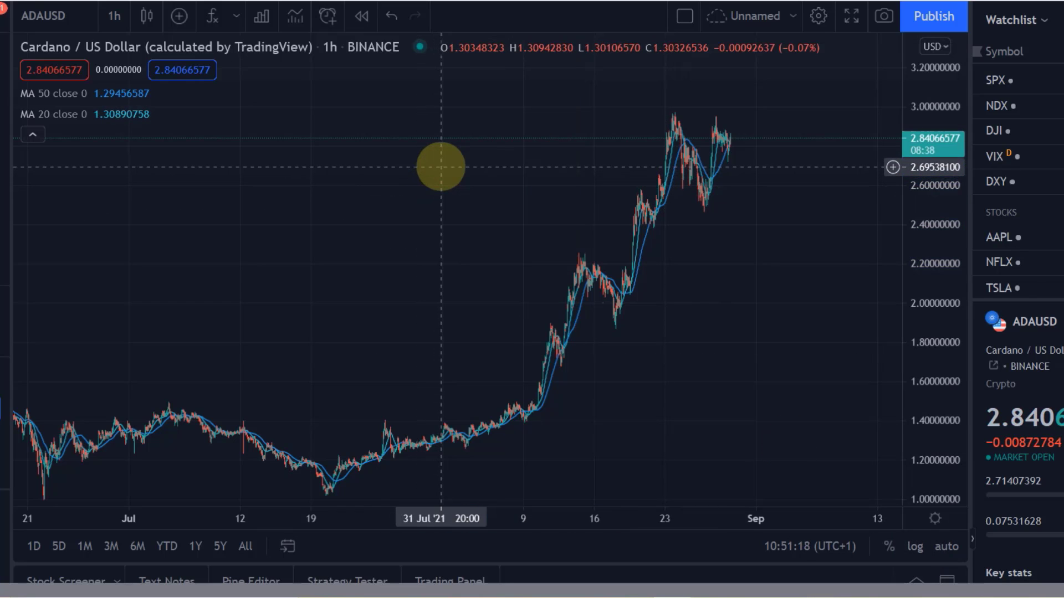